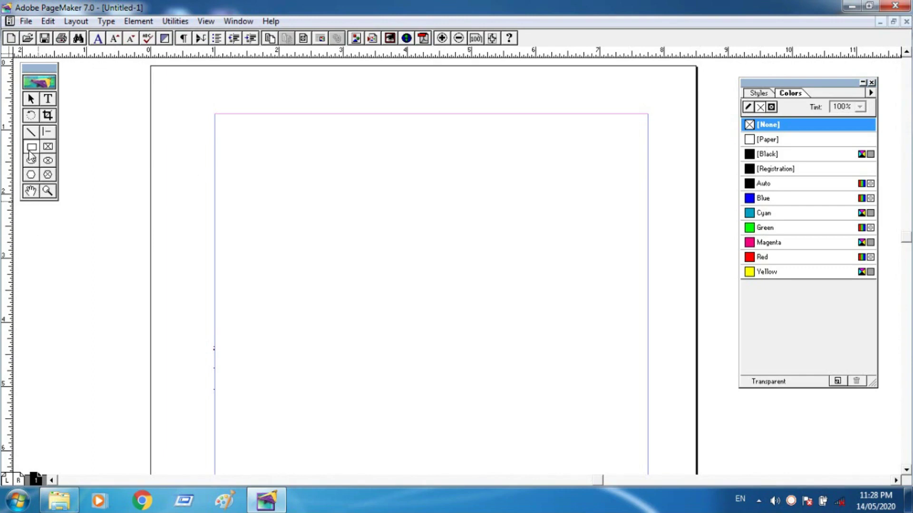
- Draw a rectangle about 2 in wide and 1.1 in high near the page's upper left and give it a Solid fill
left_click(31, 152)
left_click(30, 148)
left_click_drag(274, 136, 401, 209)
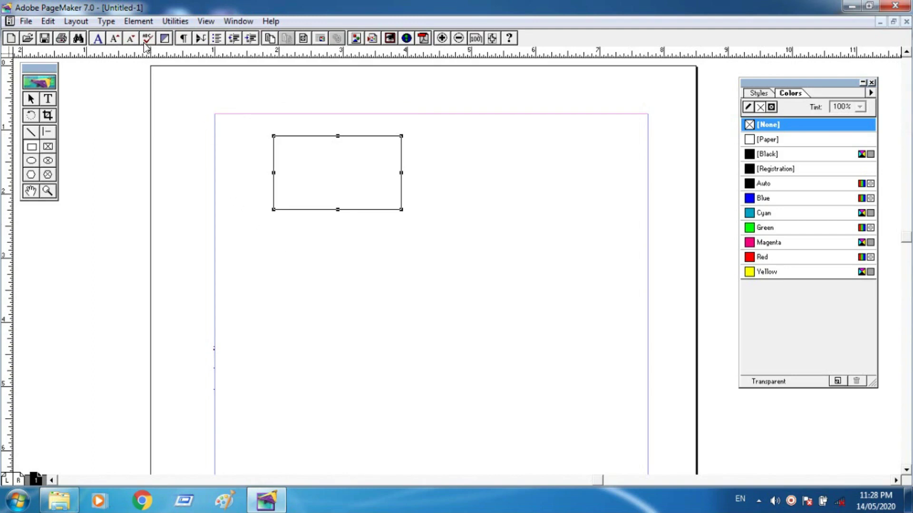
left_click(139, 22)
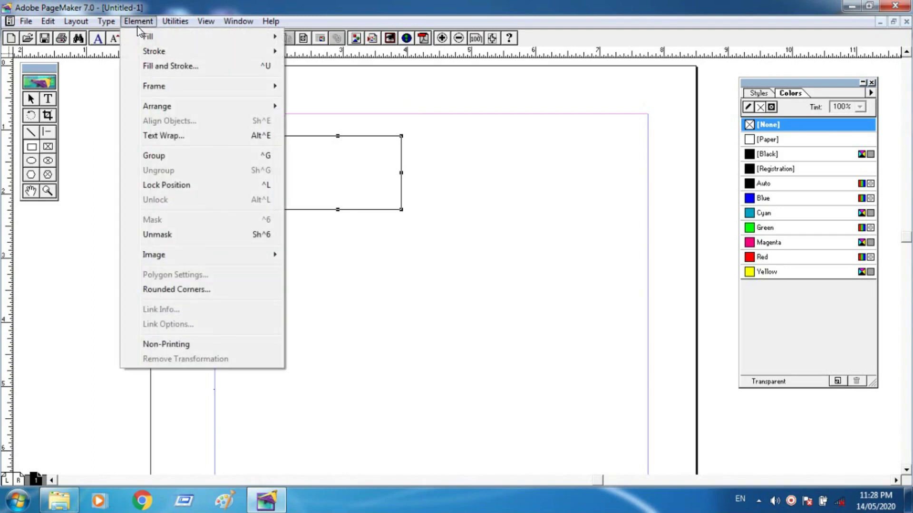
mouse_move(145, 36)
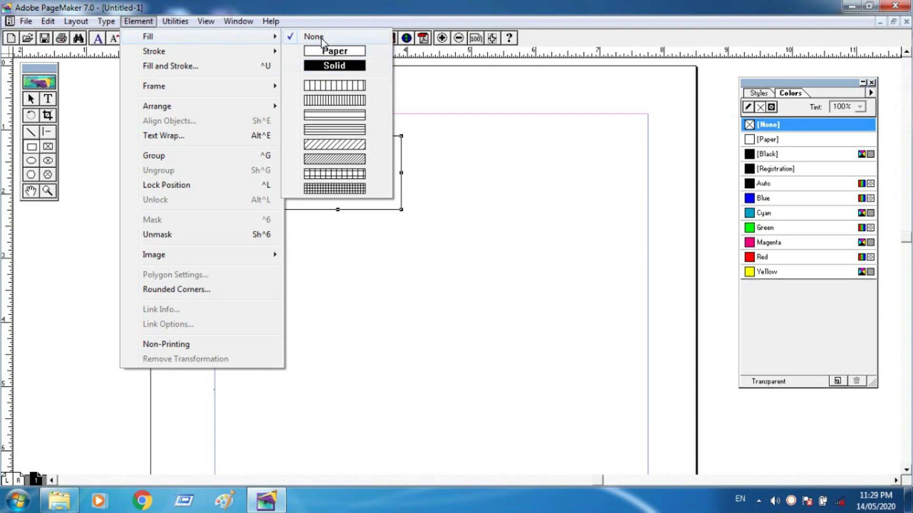
left_click(333, 65)
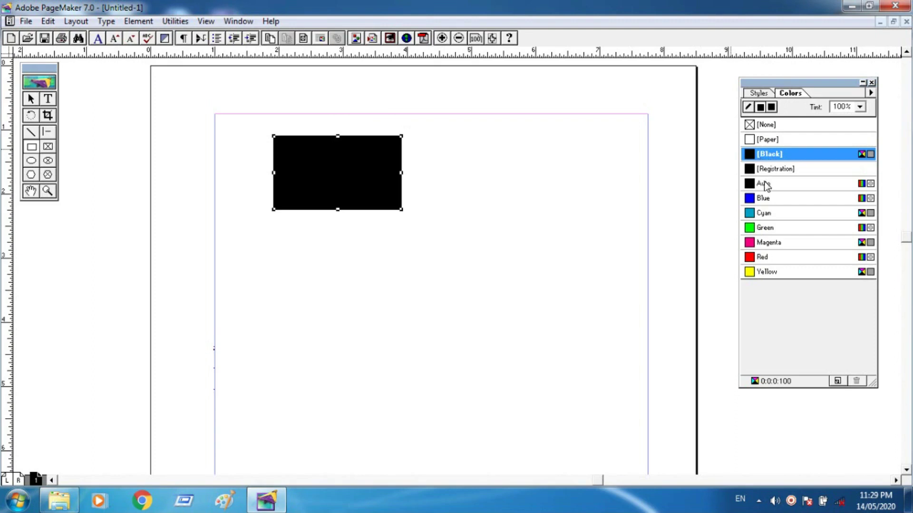
- Recolor the rectangle's fill, trying Blue, Cyan and Green before settling on Magenta
left_click(757, 199)
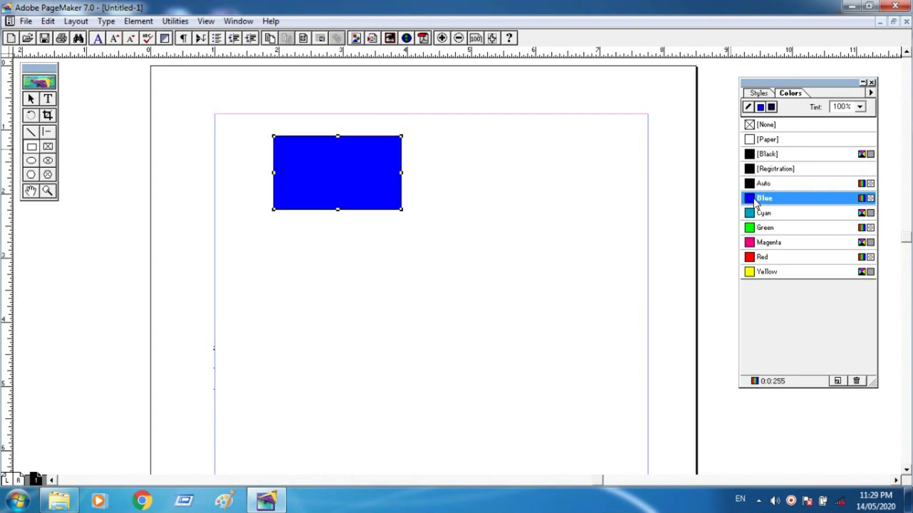
left_click(753, 218)
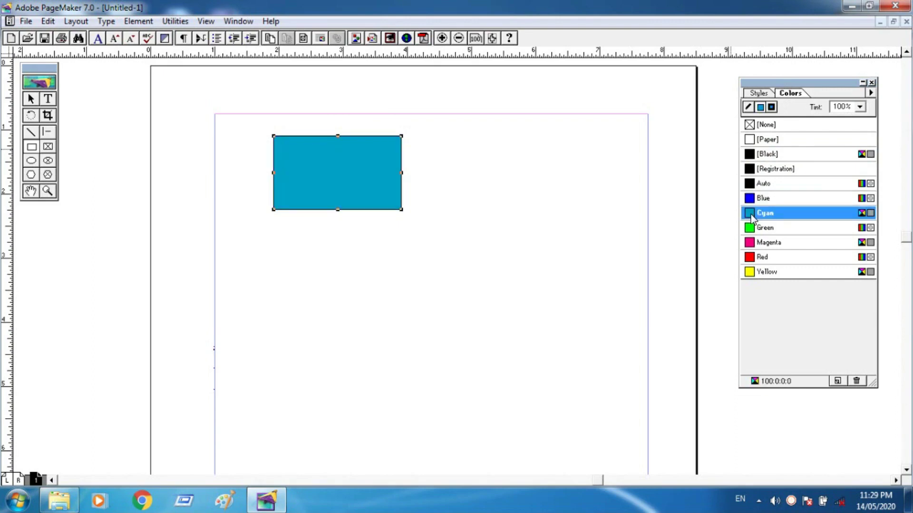
left_click(754, 230)
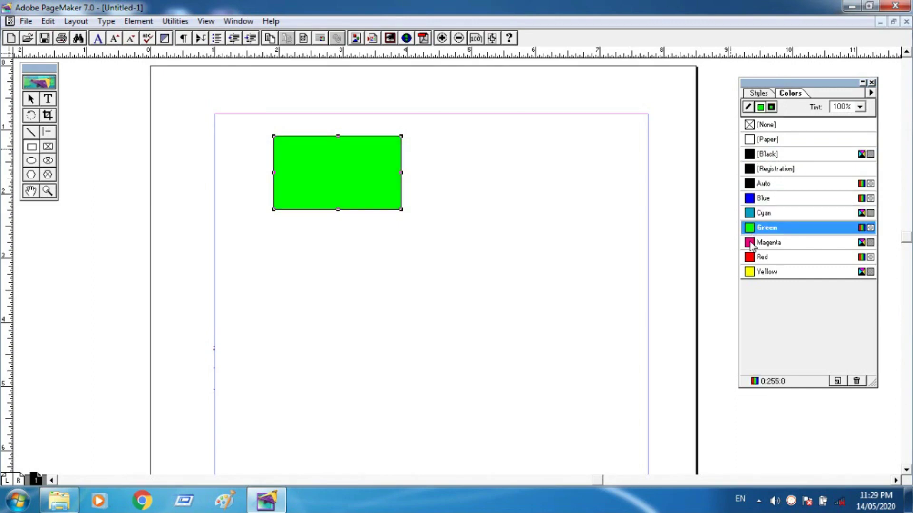
left_click(752, 244)
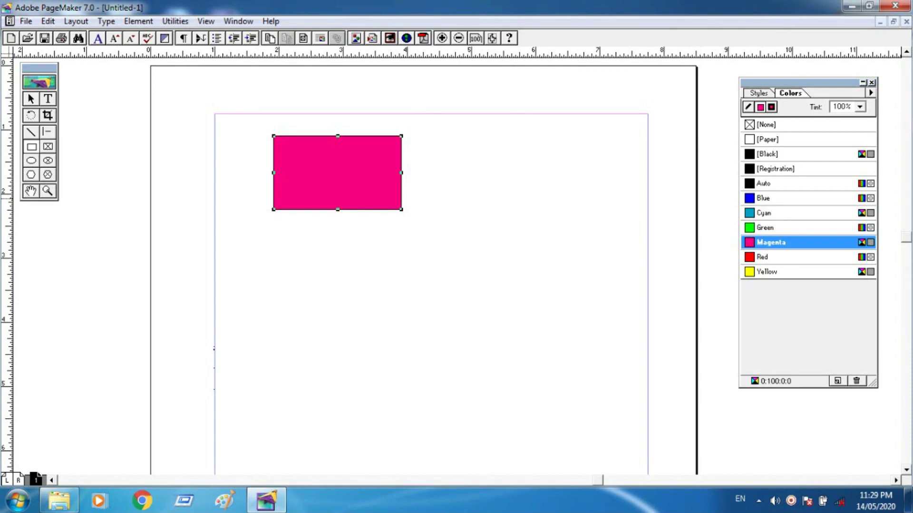
- Draw an ellipse about 1.5 in wide and 1.6 in high beside the rectangle, trying Cyan and Green fills before applying Blue
left_click(32, 162)
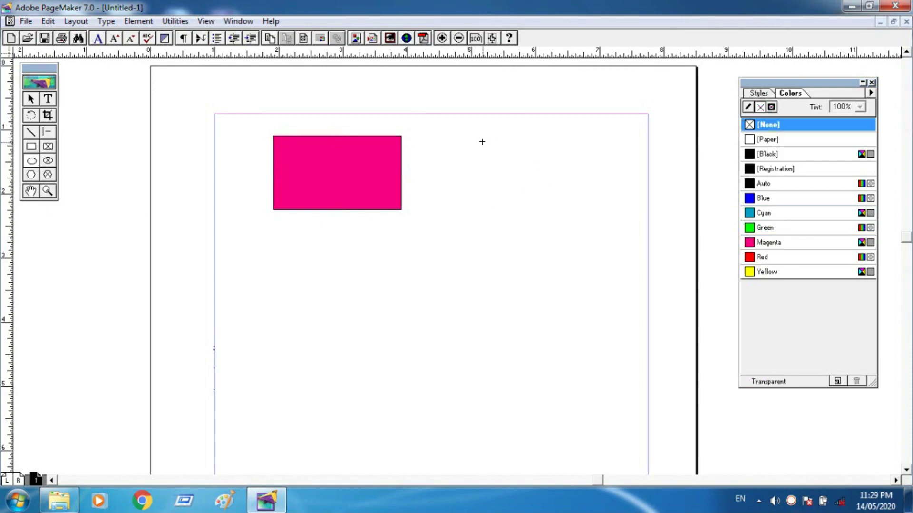
left_click_drag(475, 144, 569, 249)
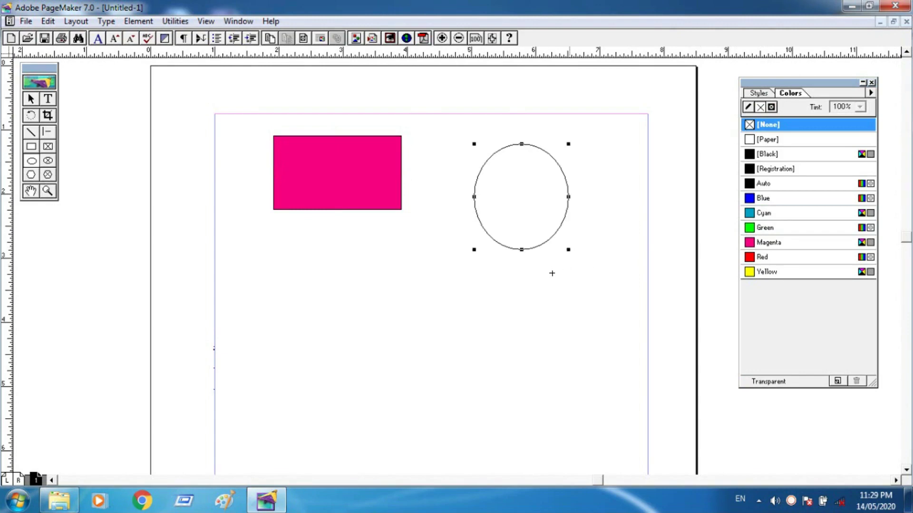
left_click(752, 213)
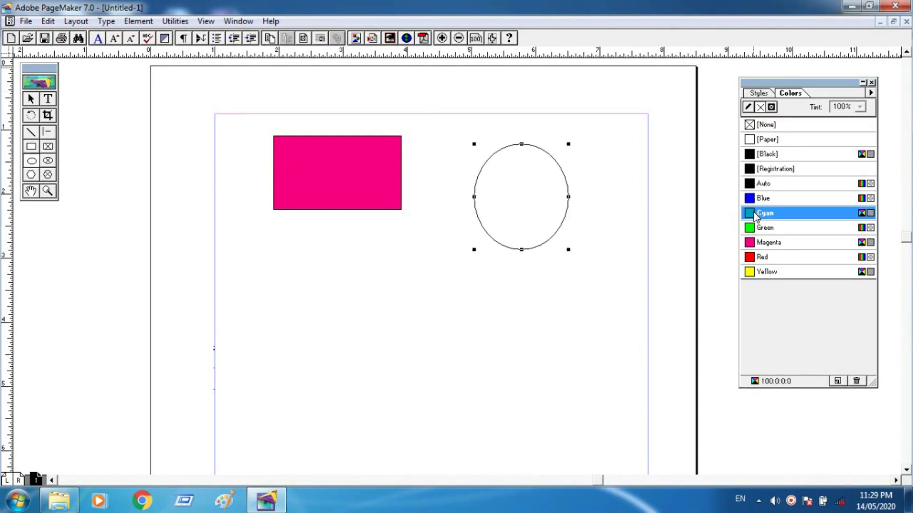
left_click(756, 228)
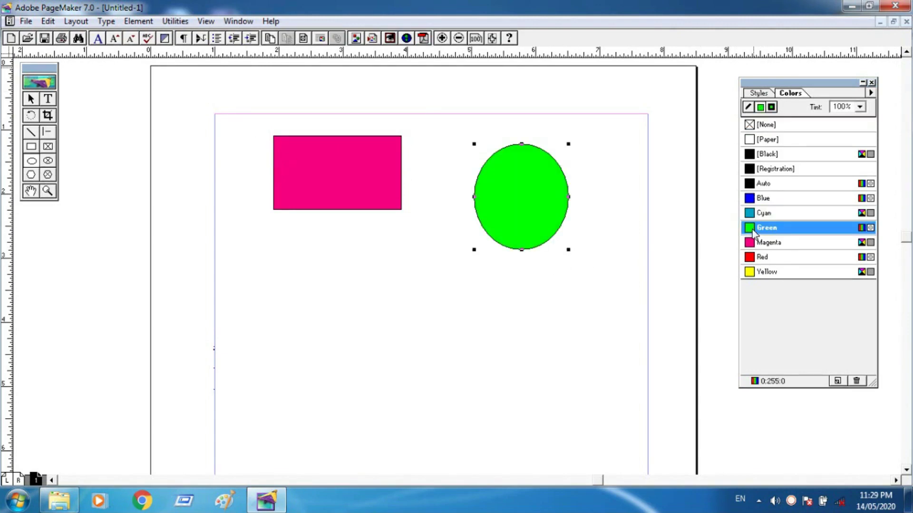
left_click(753, 200)
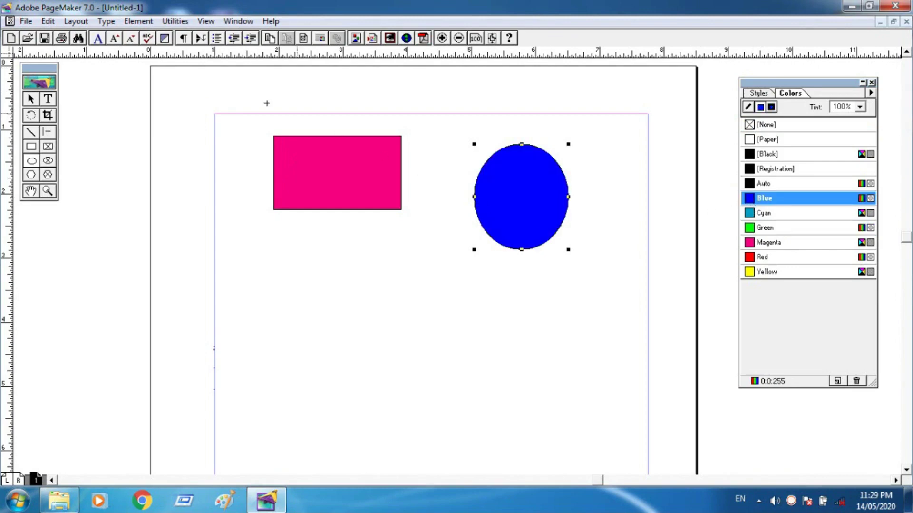
- Set the ellipse's fill to None and refill it, trying Cyan, Green and Magenta before settling on Red
left_click(138, 21)
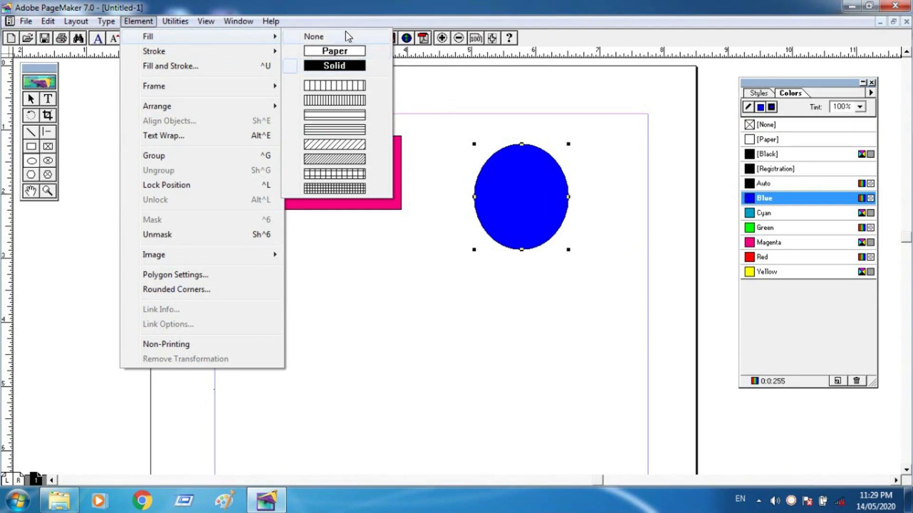
left_click(332, 39)
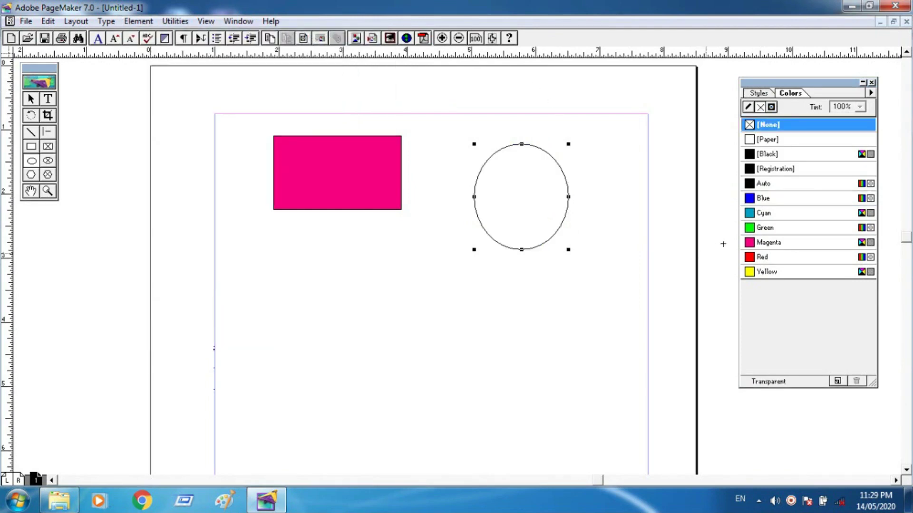
left_click(748, 214)
left_click(752, 231)
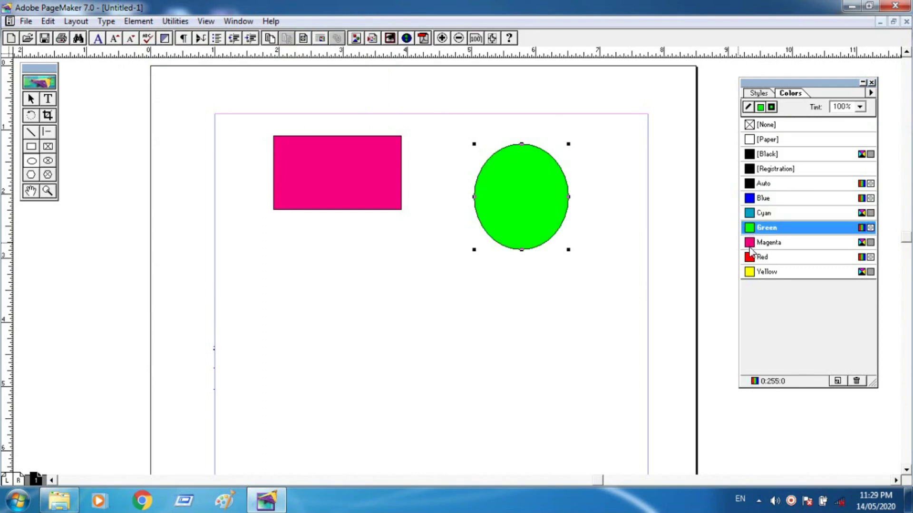
left_click(753, 244)
left_click(751, 259)
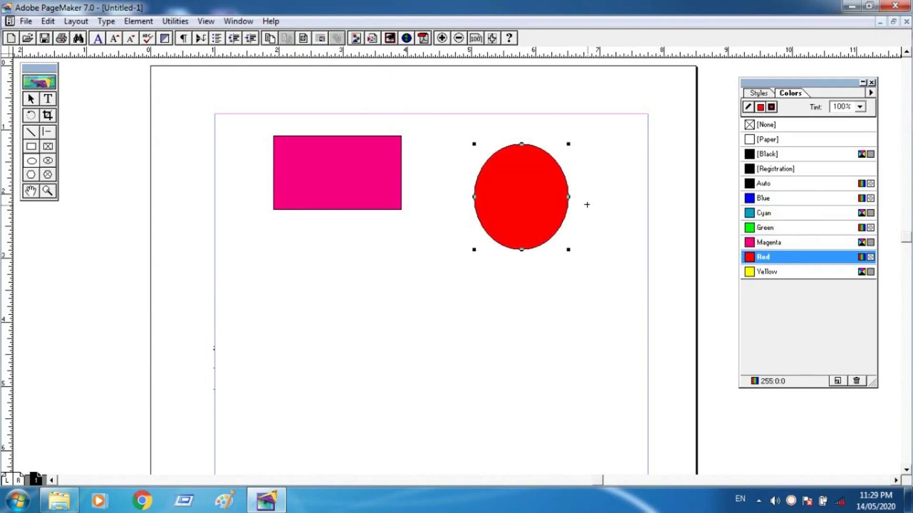
- Apply the dense vertical-line fill pattern to the ellipse and replace it with the dense grid pattern
left_click(138, 21)
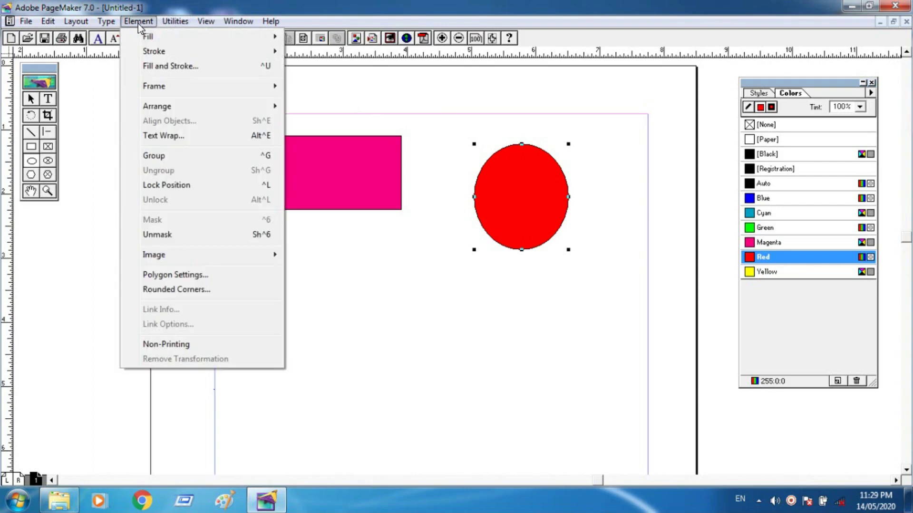
mouse_move(146, 40)
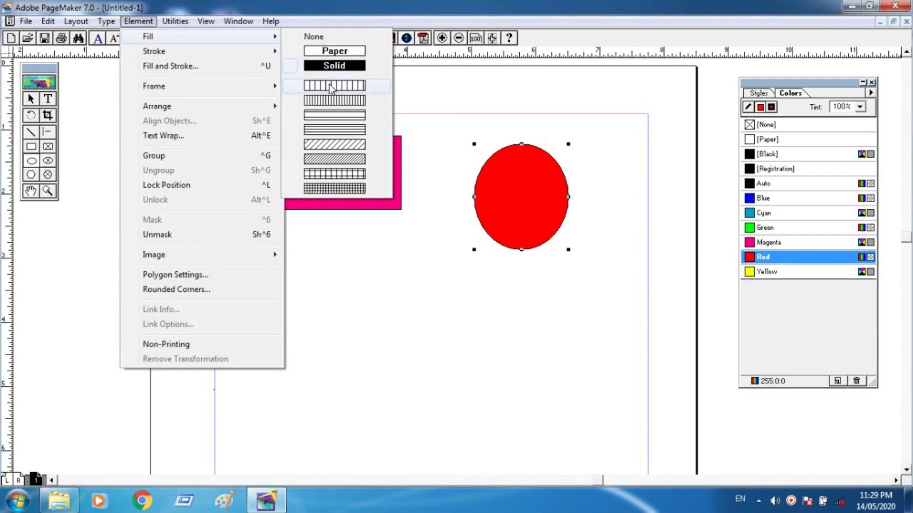
left_click(333, 101)
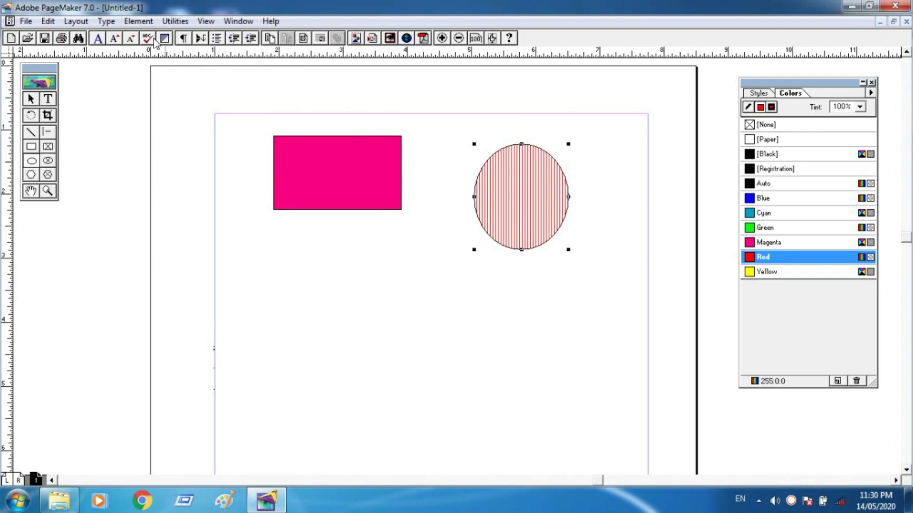
left_click(139, 21)
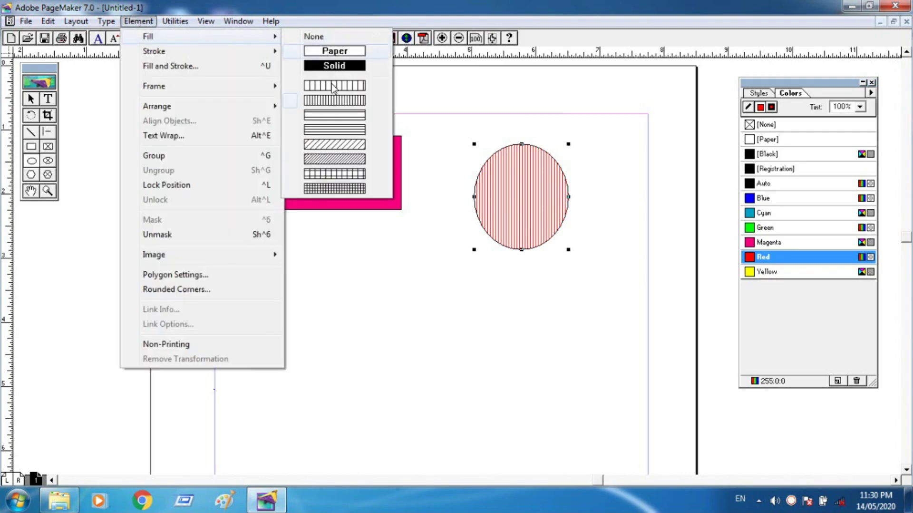
left_click(335, 188)
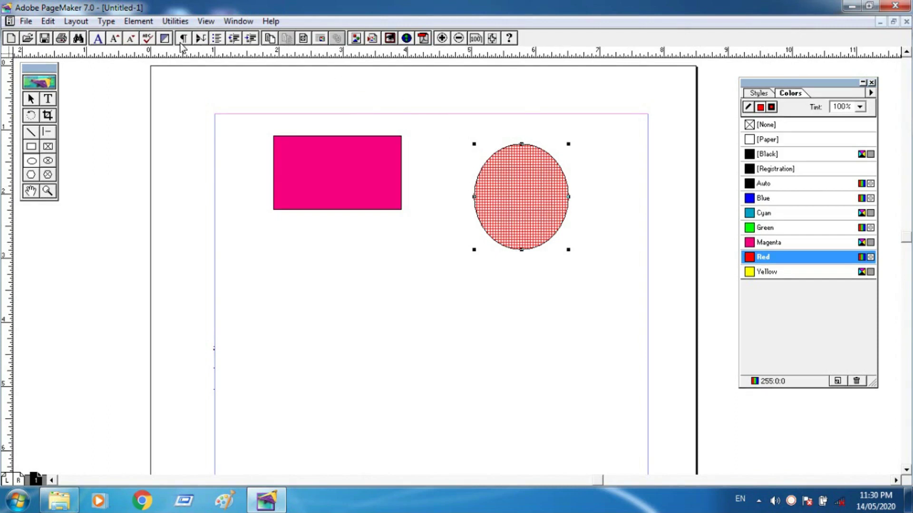
- Give the ellipse a solid 6pt stroke
left_click(128, 23)
mouse_move(157, 51)
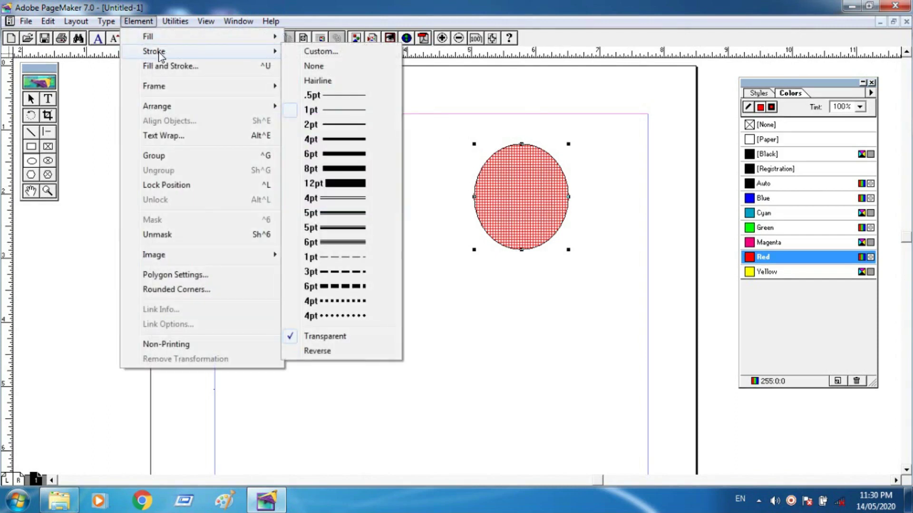
left_click(350, 153)
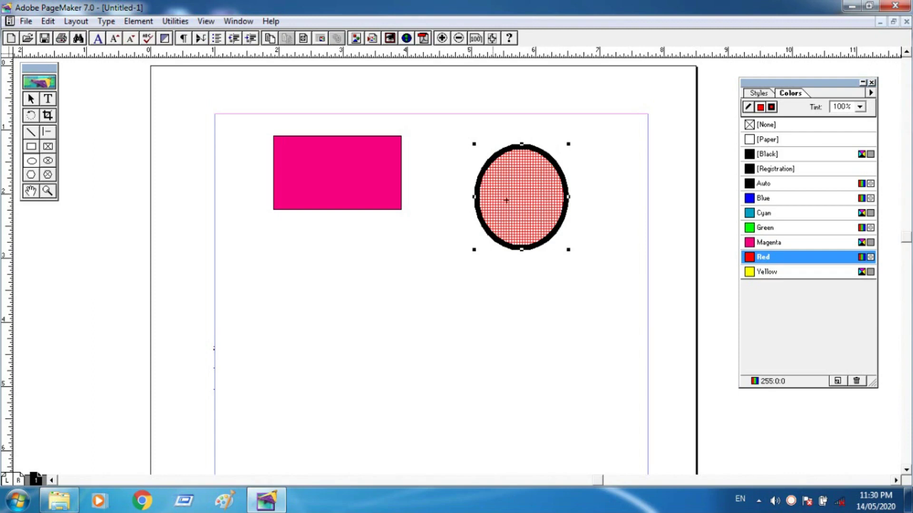
- Color both the ellipse's stroke and fill Blue, and change only its fill to Green
left_click(772, 107)
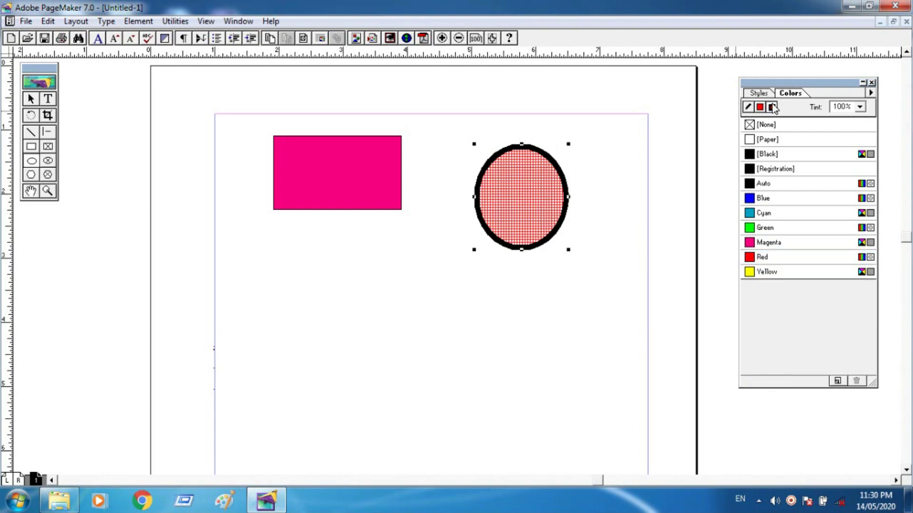
left_click(748, 108)
left_click(772, 107)
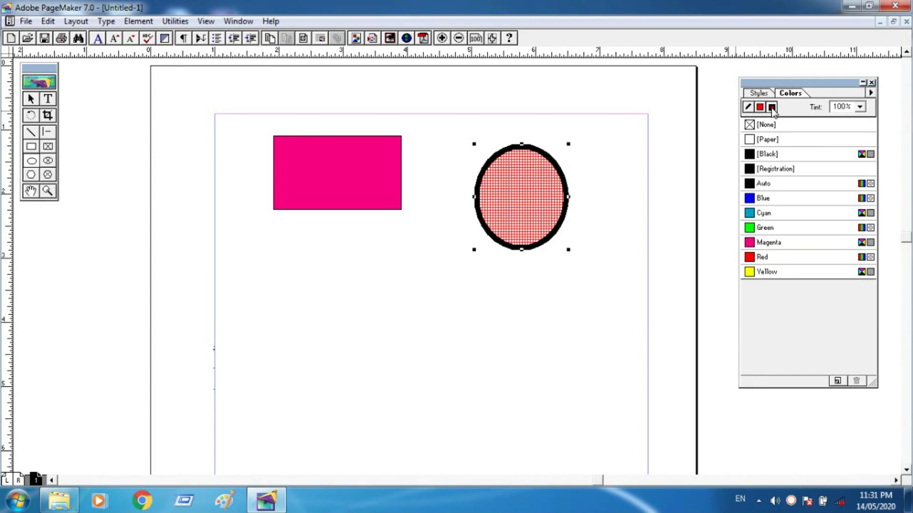
left_click(753, 198)
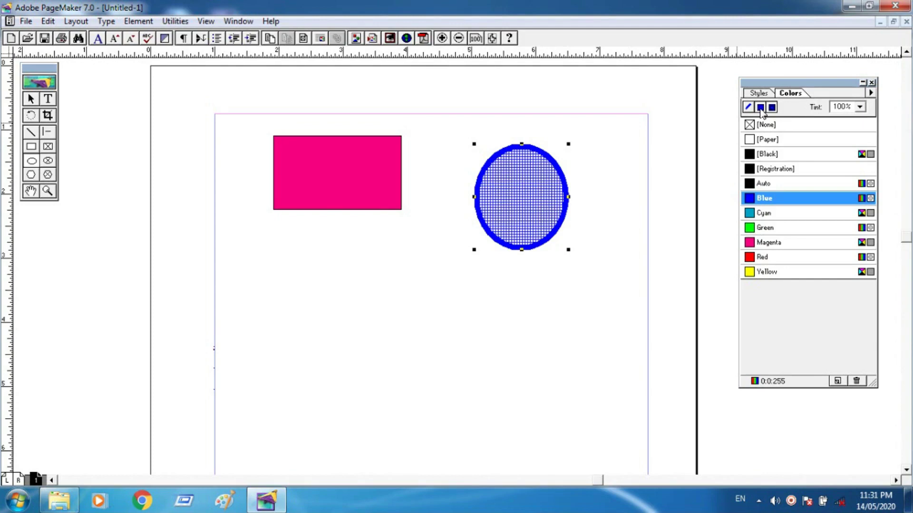
left_click(751, 230)
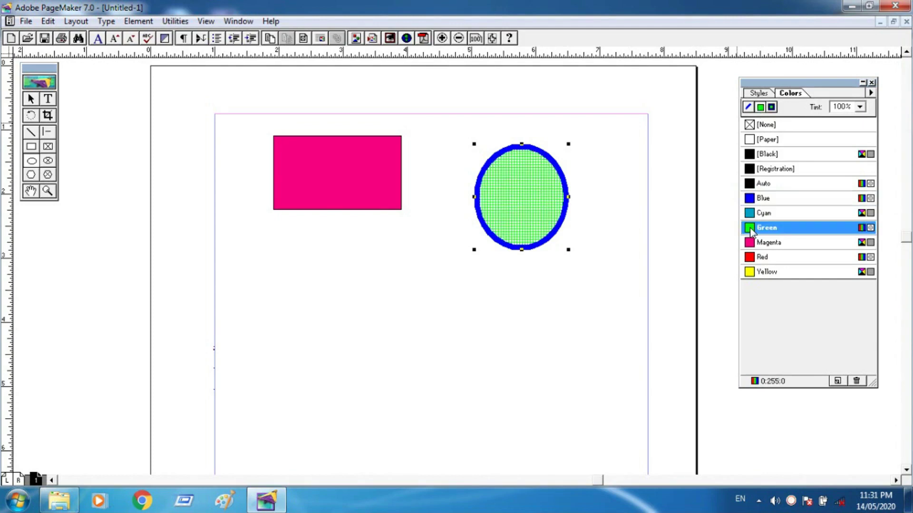
- Give the magenta rectangle a solid 12pt stroke
left_click(31, 99)
left_click(318, 151)
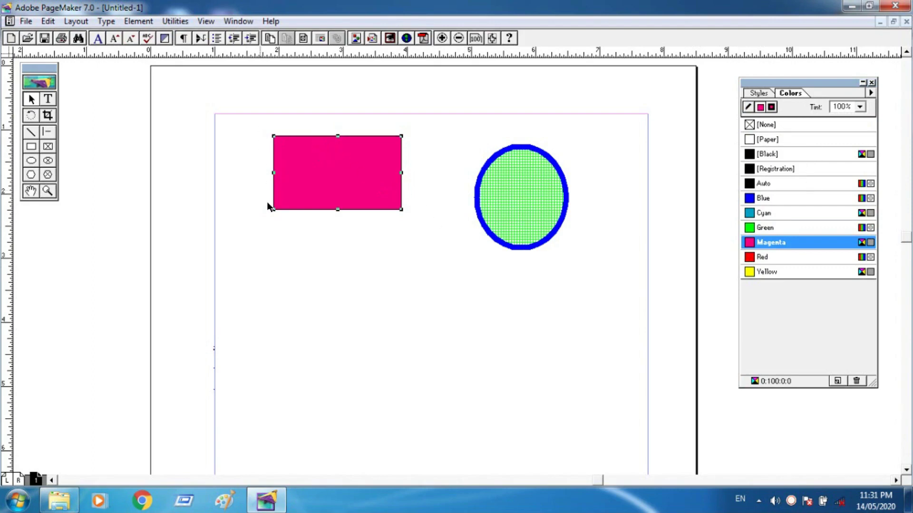
left_click(139, 21)
mouse_move(139, 55)
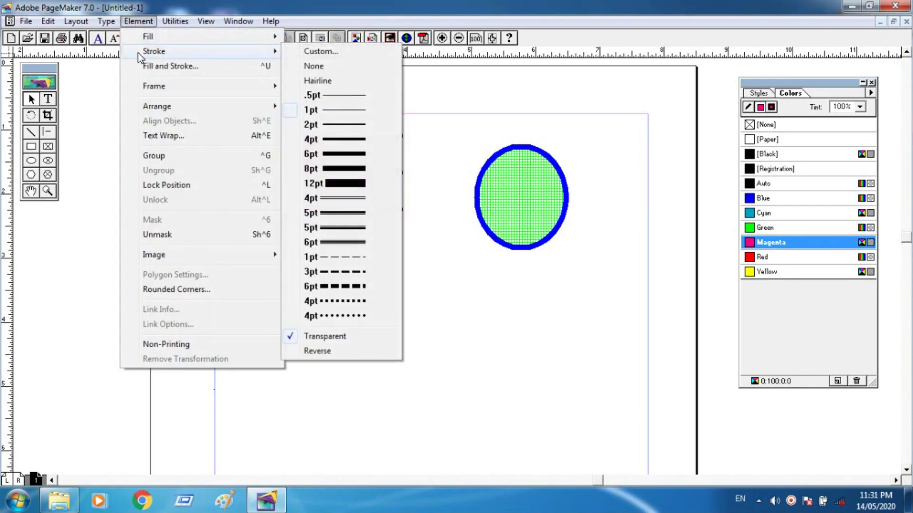
left_click(350, 183)
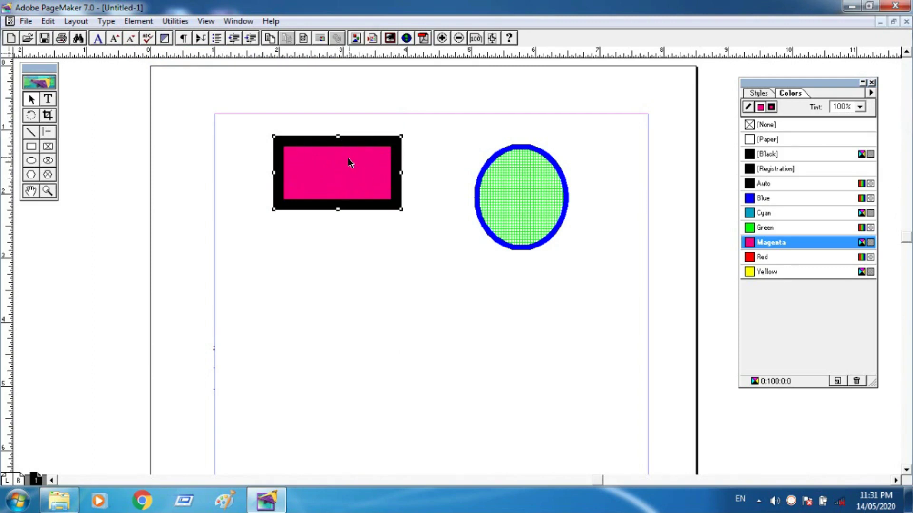
- Color both the rectangle's stroke and fill Magenta, and change only its fill to Green
left_click(773, 108)
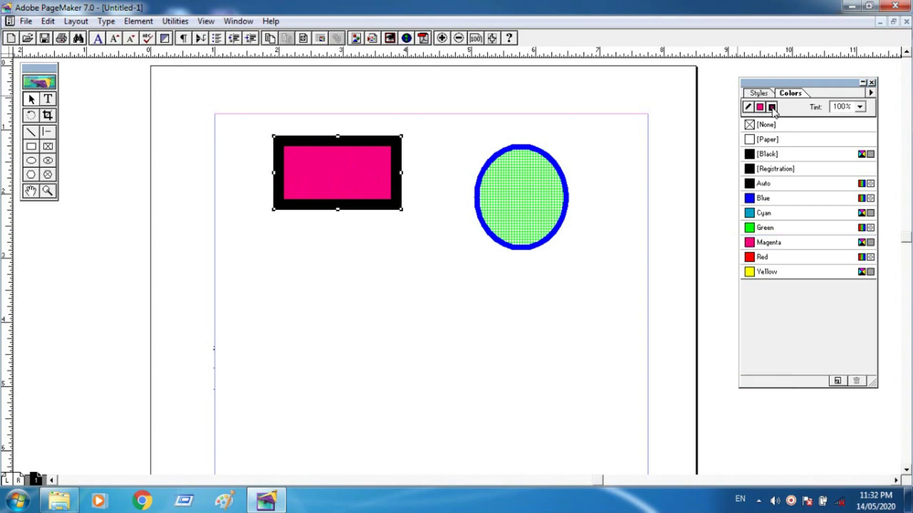
left_click(756, 243)
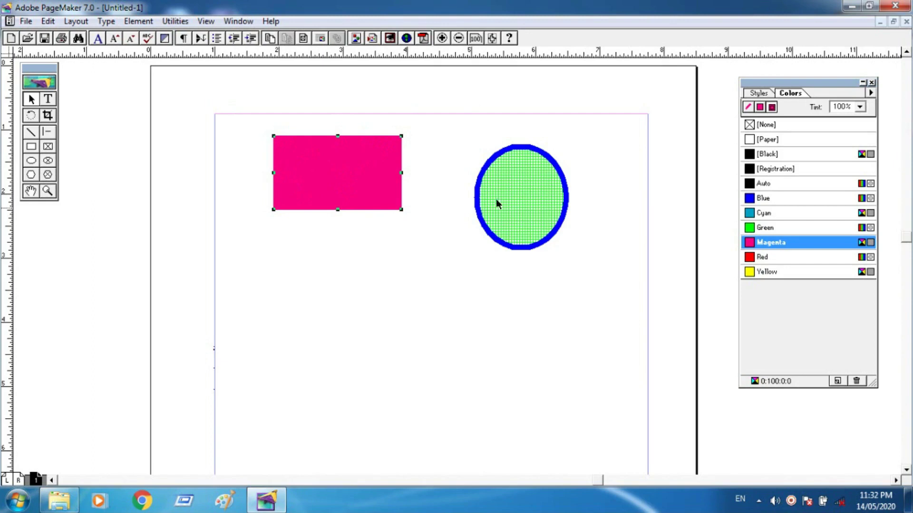
left_click(762, 108)
left_click(753, 230)
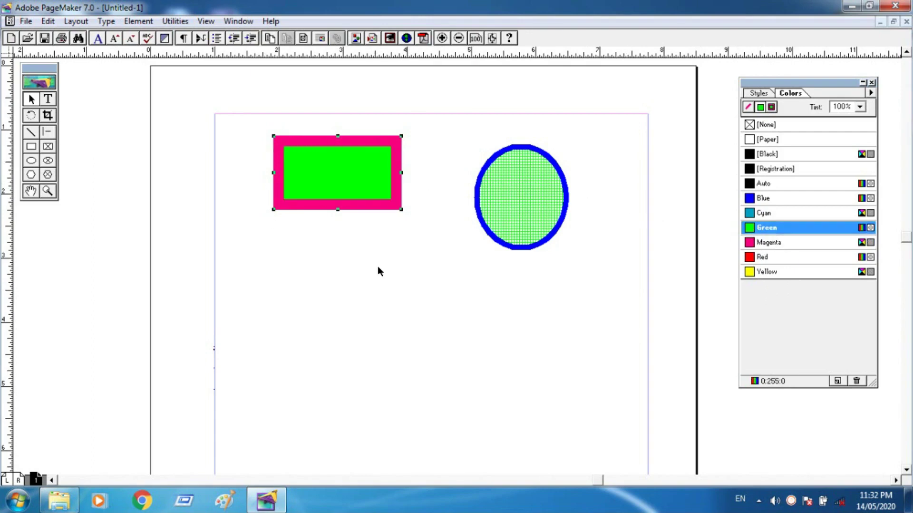
- Recolor only the rectangle's stroke, trying Cyan, Blue and Auto before settling on Red
left_click(748, 108)
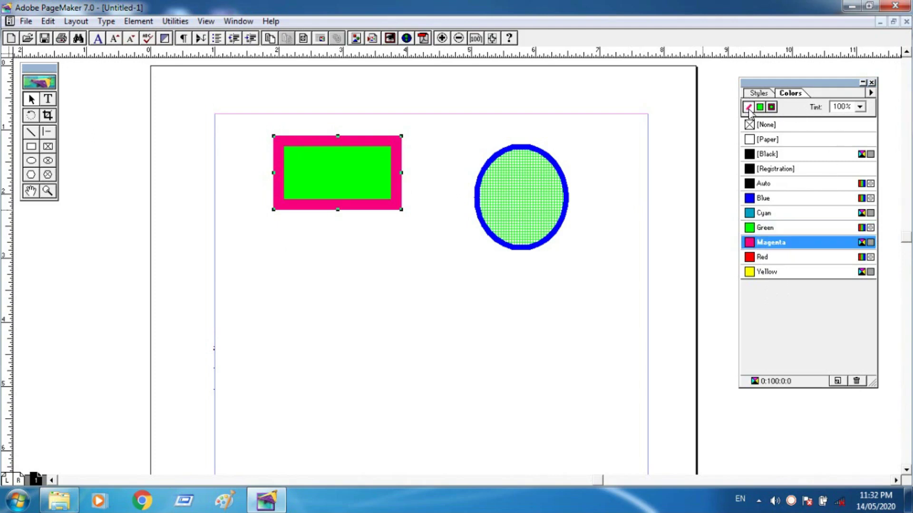
left_click(753, 215)
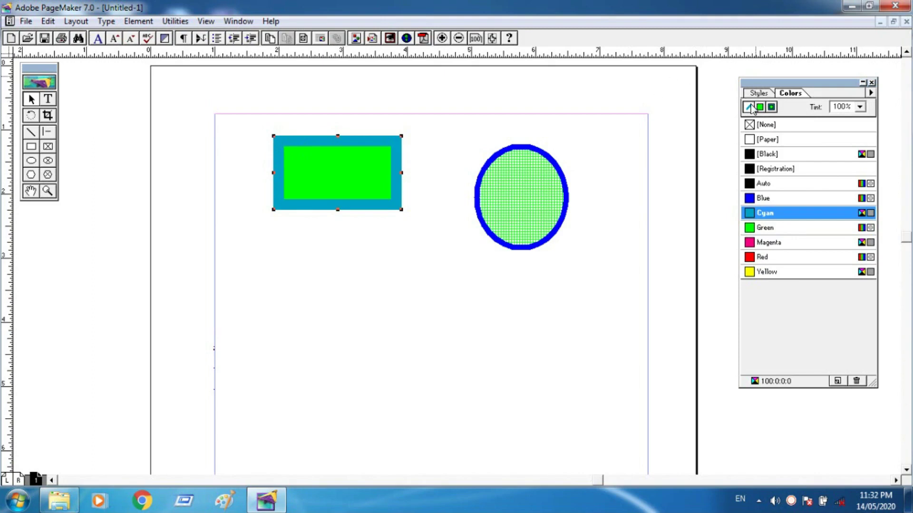
left_click(759, 199)
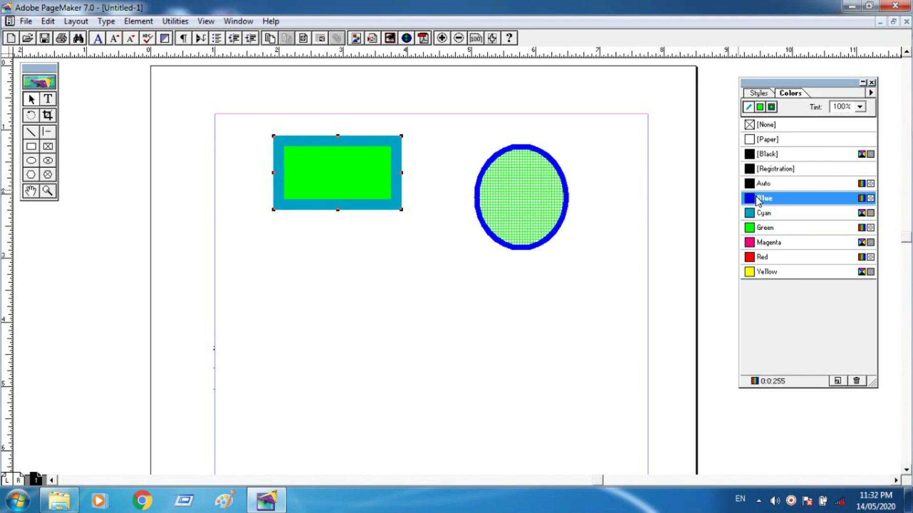
left_click(757, 185)
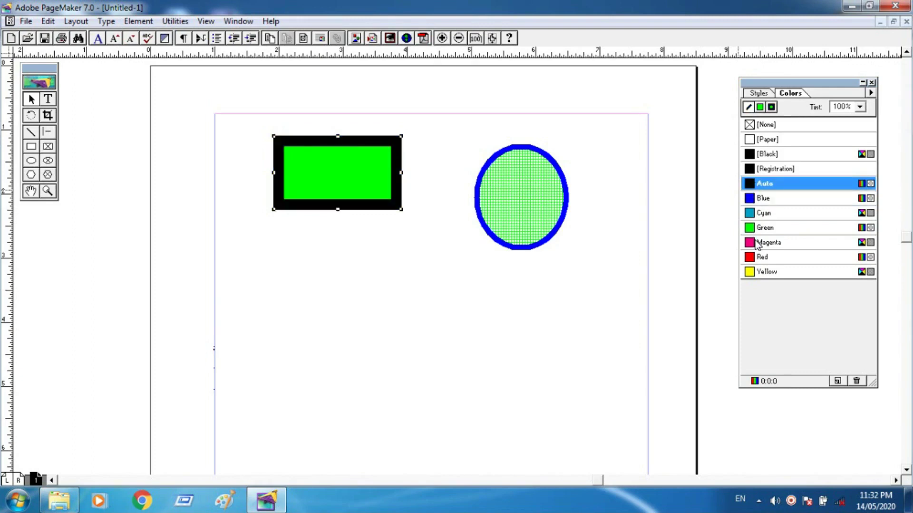
left_click(760, 258)
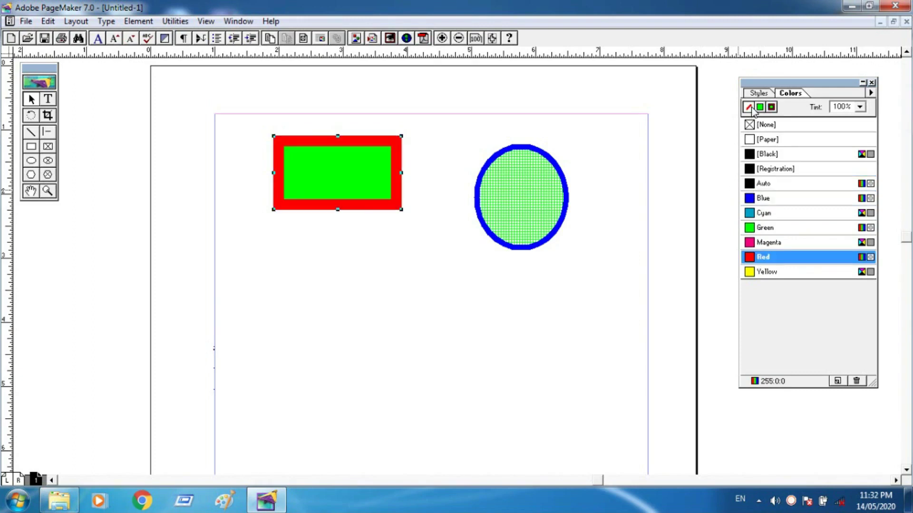